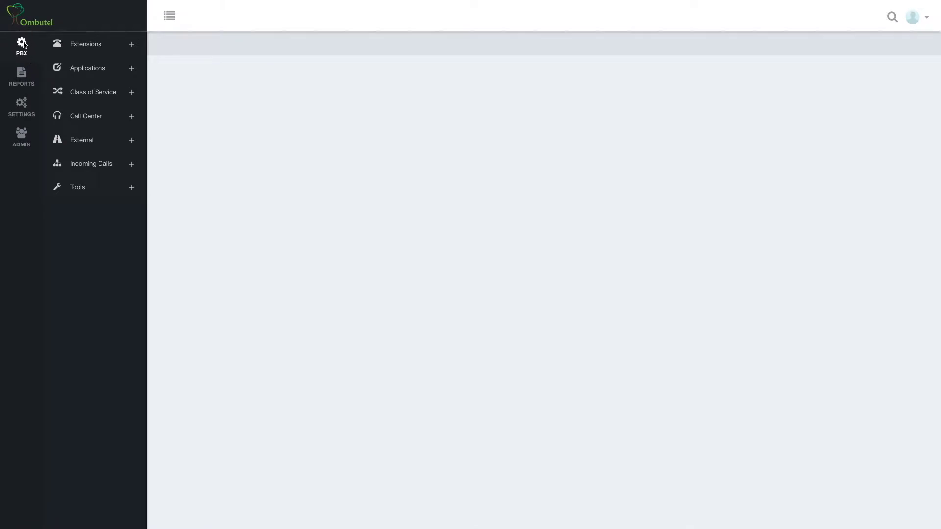
- Expand the Extensions submenu under PBX in the sidebar
left_click(130, 44)
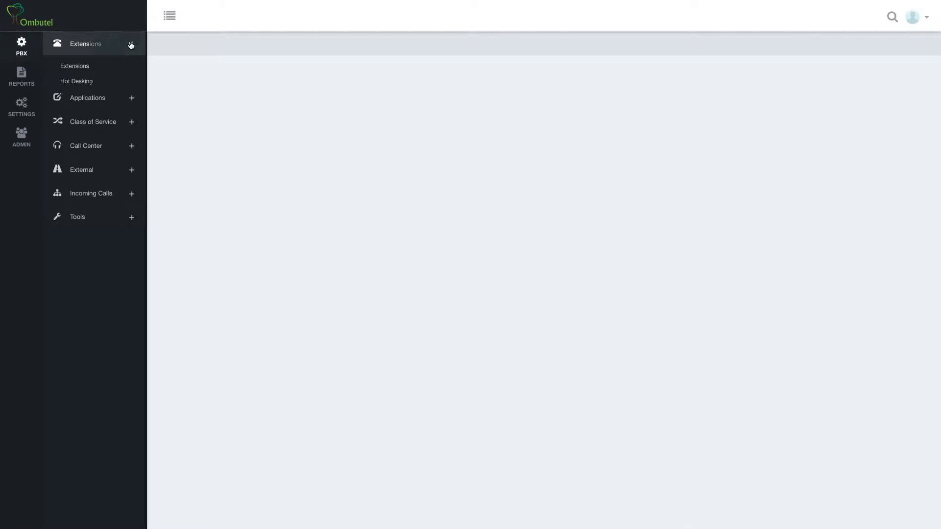
- Open a blank extension form, toggle Technology to NONE and back to SIP, then view existing extensions
left_click(82, 68)
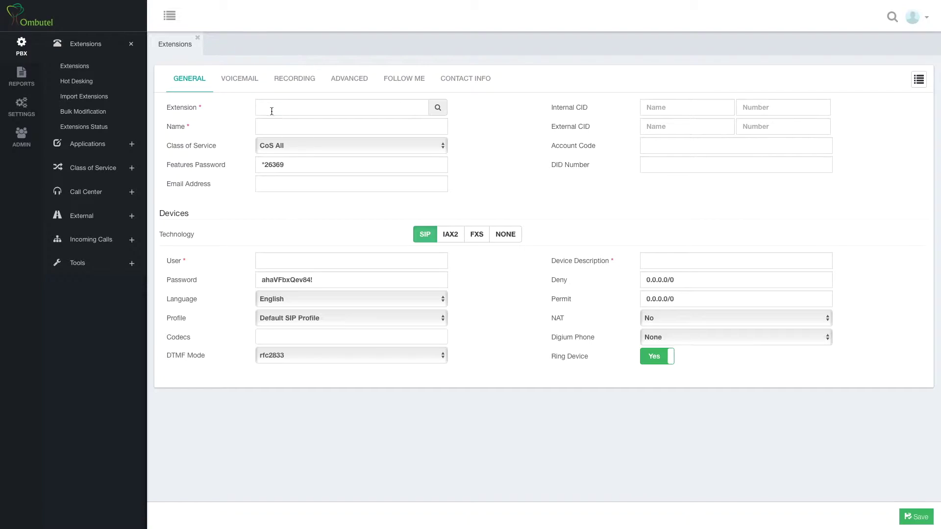
mouse_move(201, 113)
left_click(504, 239)
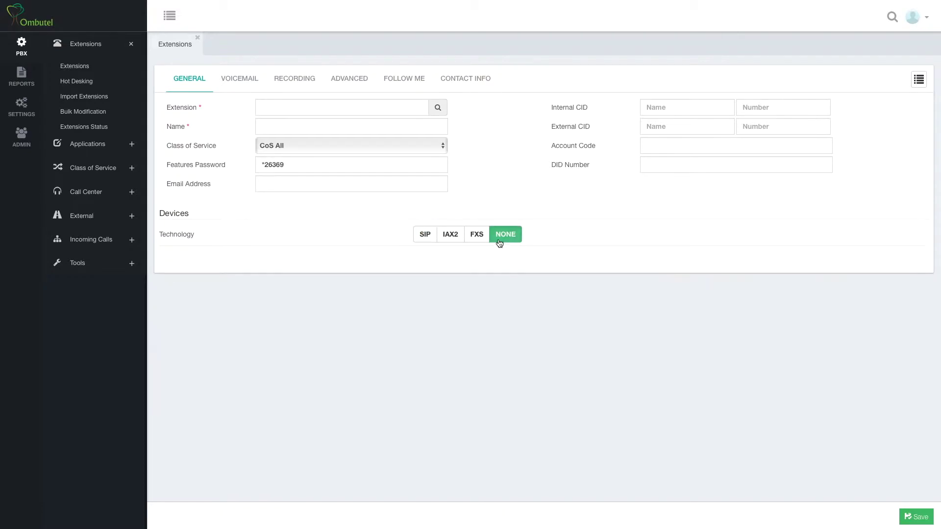
left_click(431, 244)
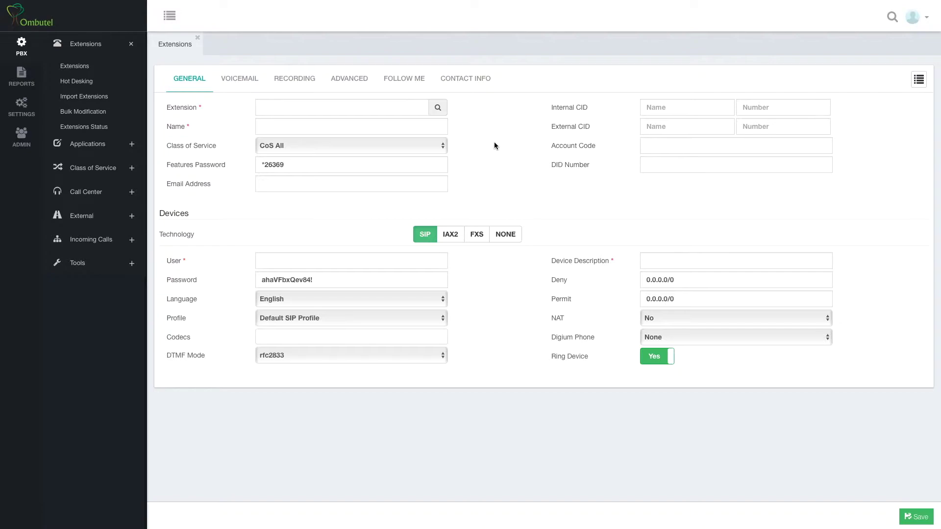
left_click(916, 83)
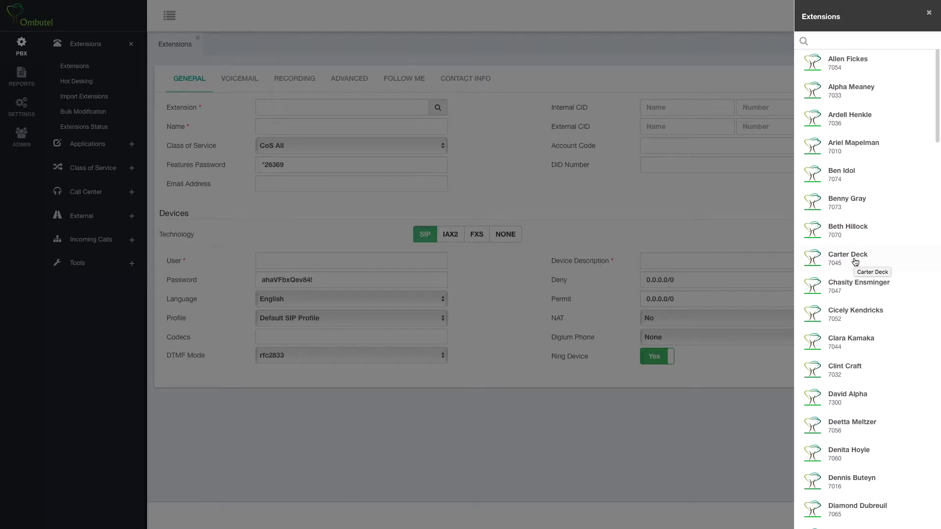
left_click(861, 41)
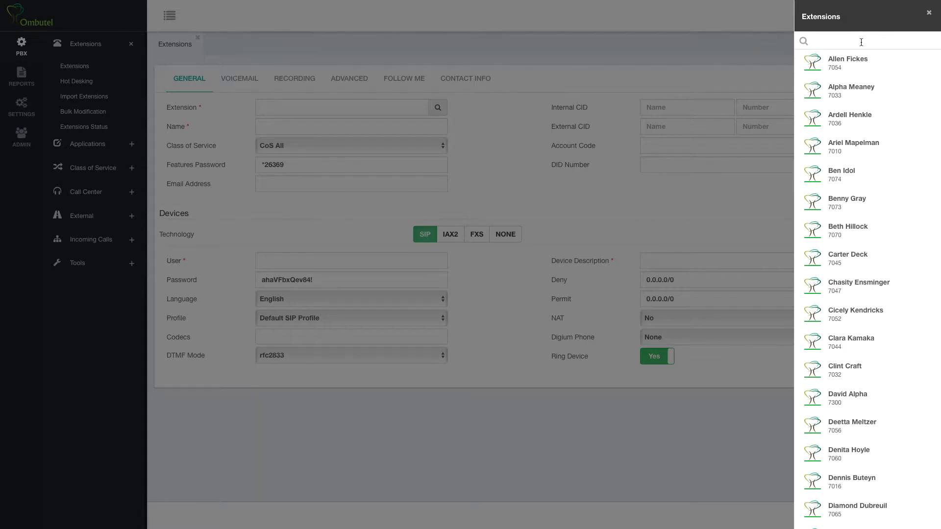
type("cart")
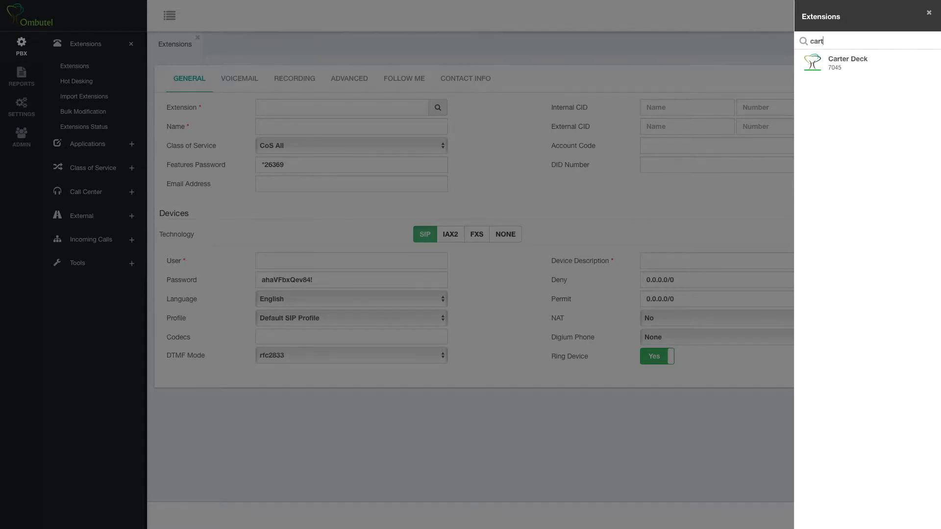
key("BackSpace")
key("BackSpace")
key("BackSpace")
key("BackSpace")
type("7033")
key("BackSpace")
key("BackSpace")
key("BackSpace")
key("BackSpace")
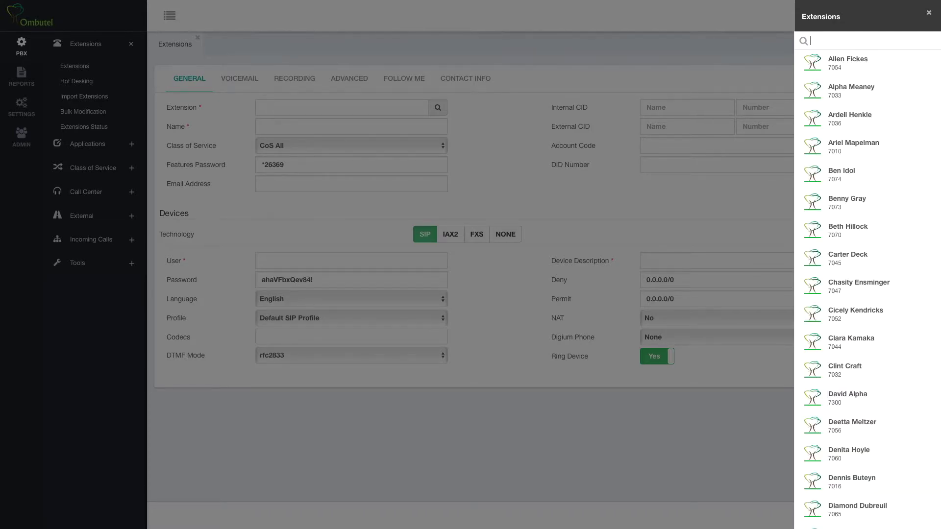
type("7001")
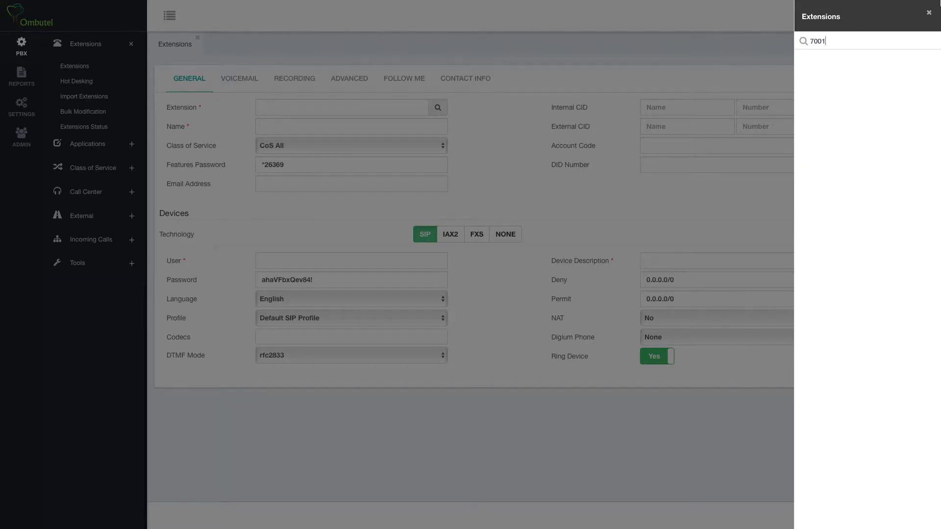
left_click(928, 14)
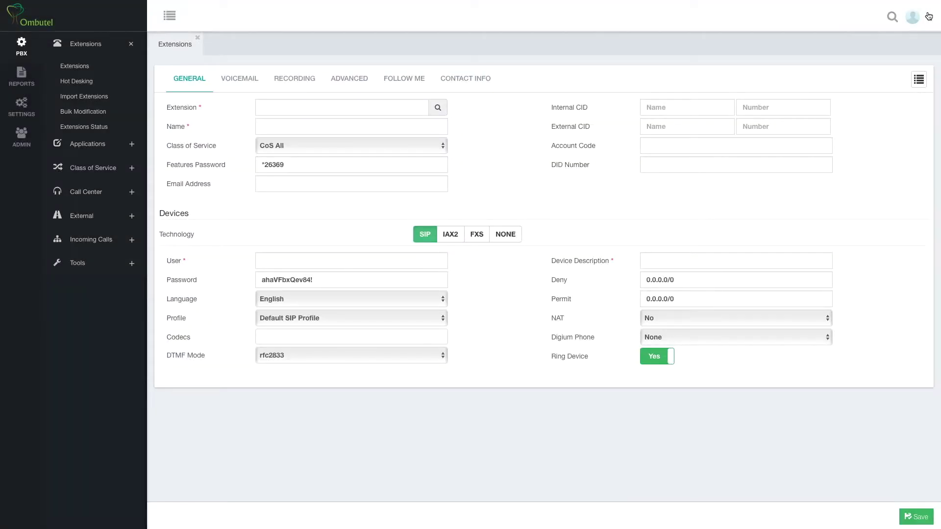
- Enter 7001 as the new extension number
left_click(404, 110)
left_click(274, 129)
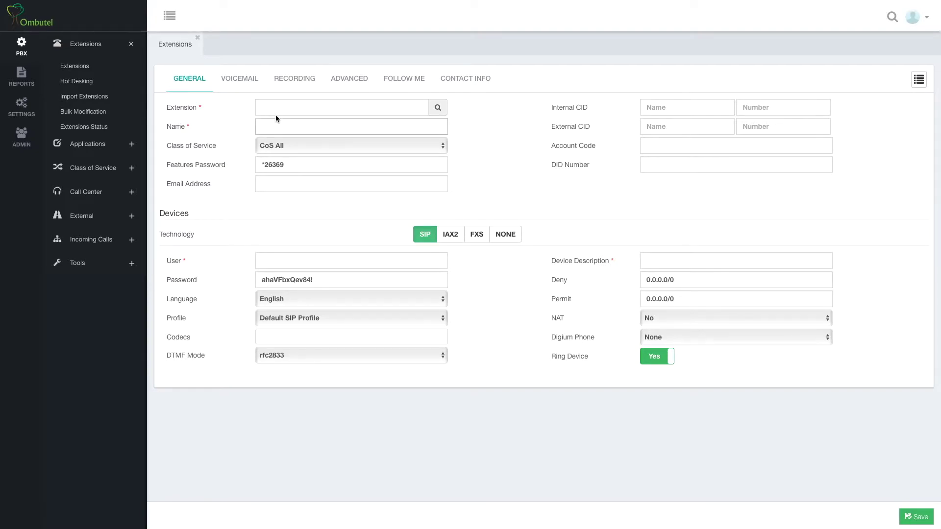
left_click(276, 110)
type("70")
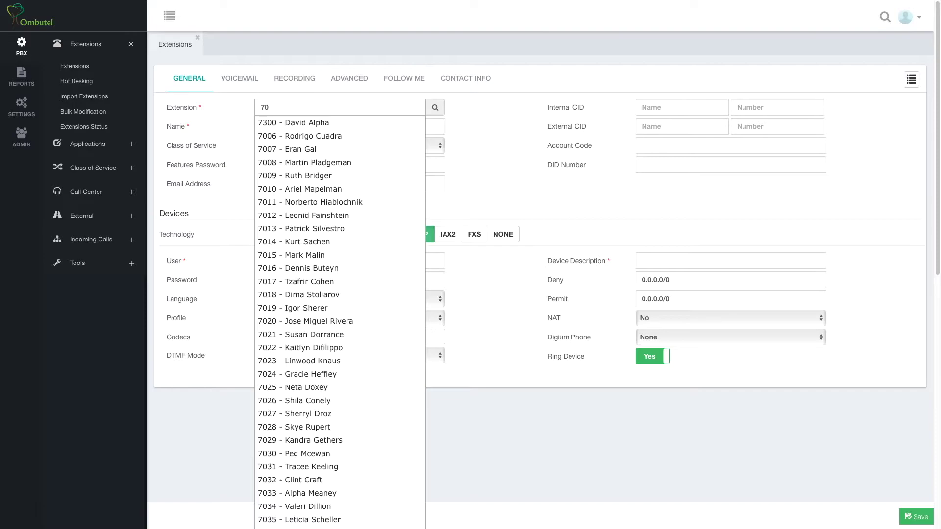
type("0")
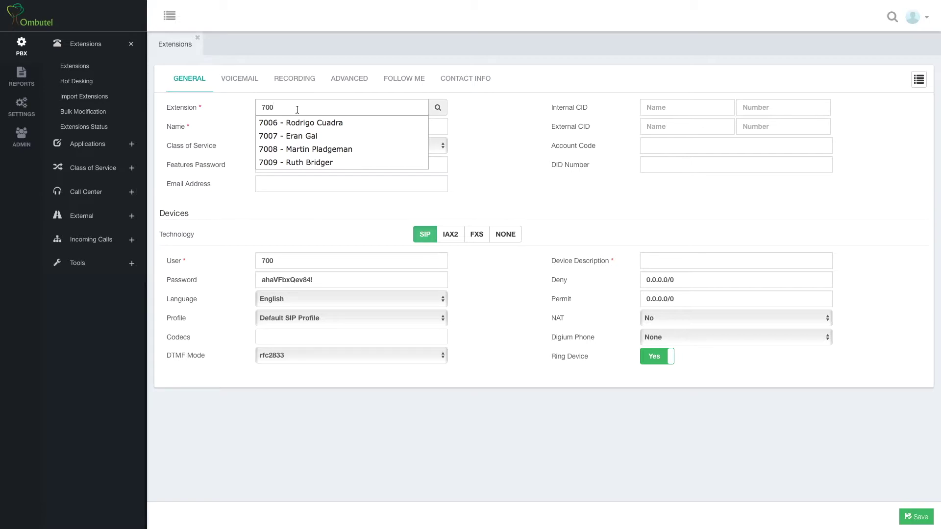
type("1")
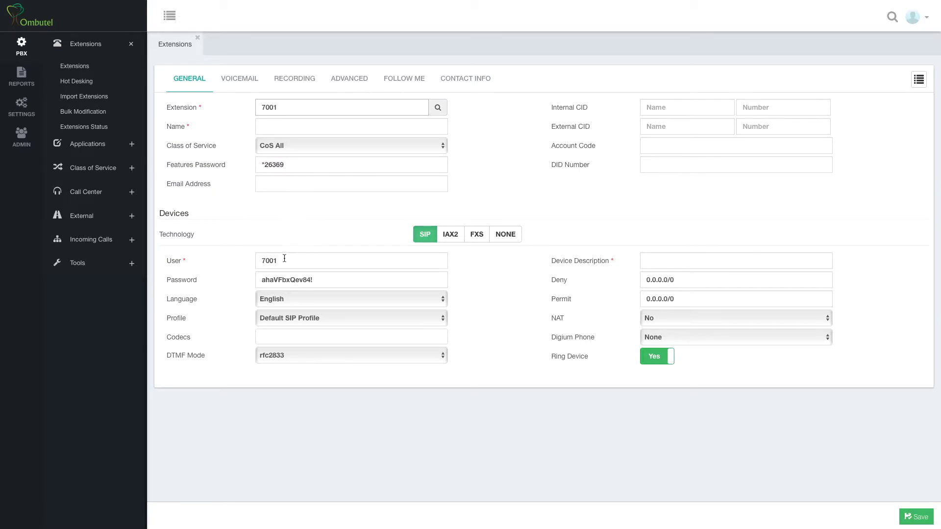
- Confirm the User field reads 7001 and enter the user's full name in Name
left_click_drag(285, 258, 261, 259)
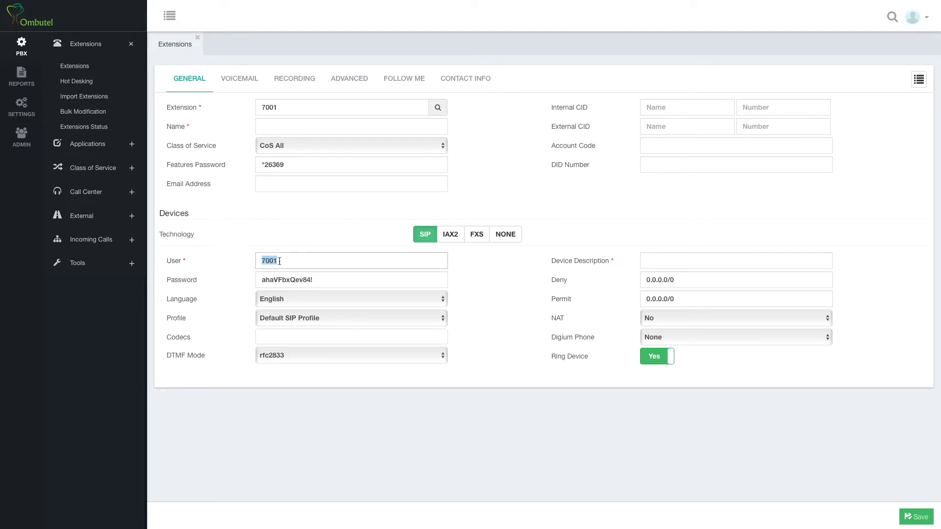
left_click(280, 261)
left_click(308, 261)
left_click(301, 130)
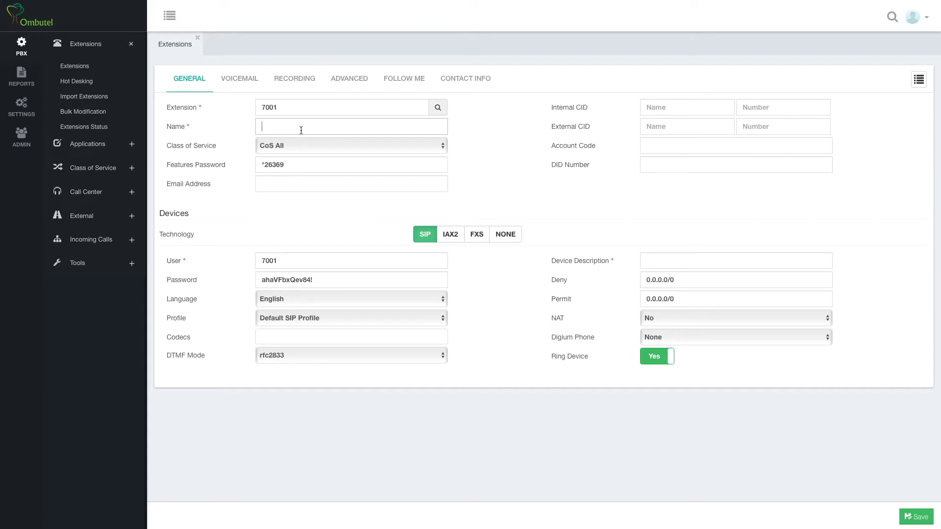
type("David Goliath")
- Save extension 7001 and reload the system to apply the pending changes
left_click(912, 517)
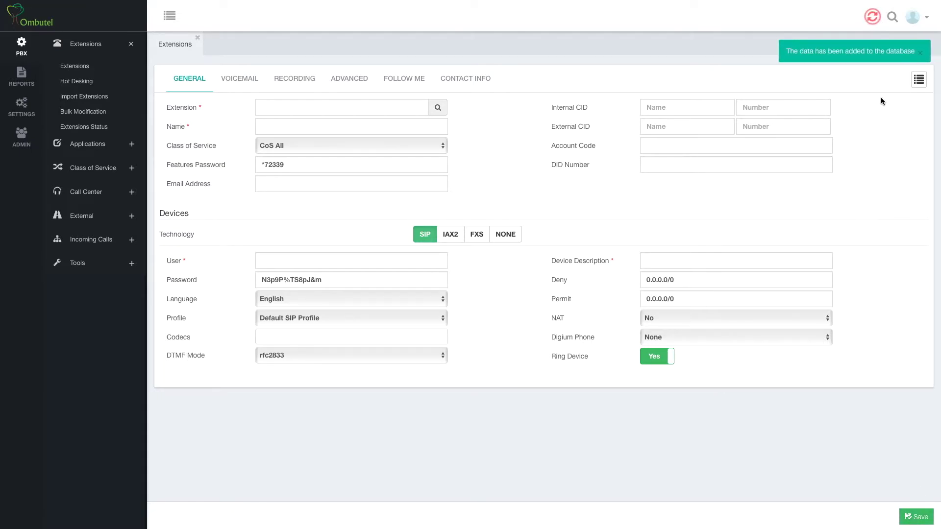
left_click(920, 54)
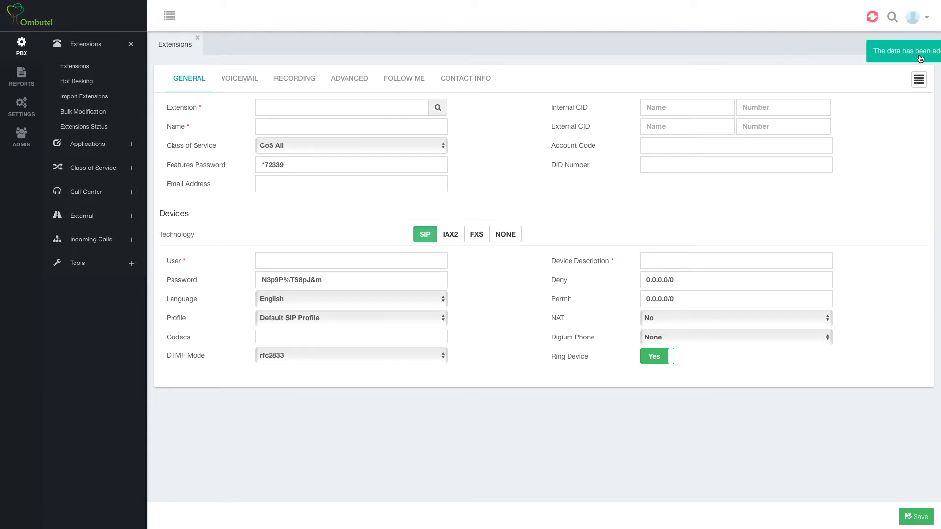
left_click(875, 19)
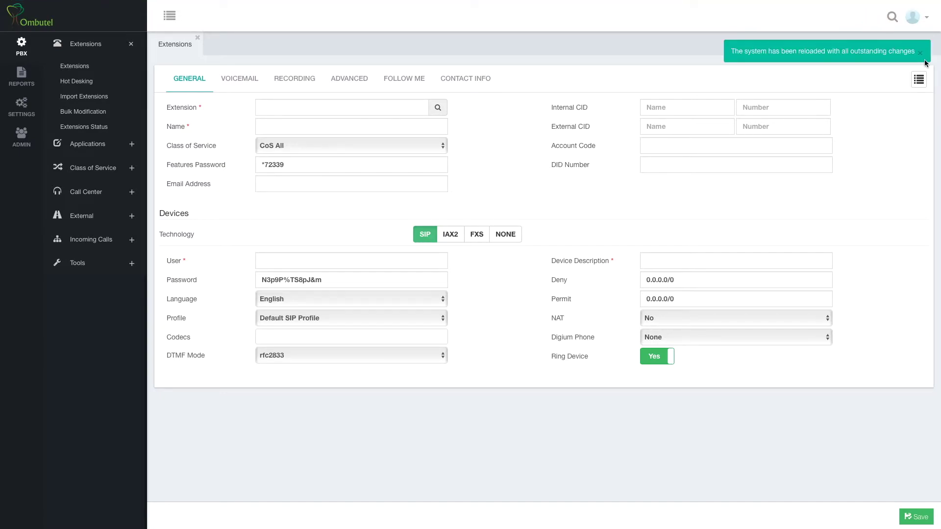
left_click(923, 52)
left_click(918, 78)
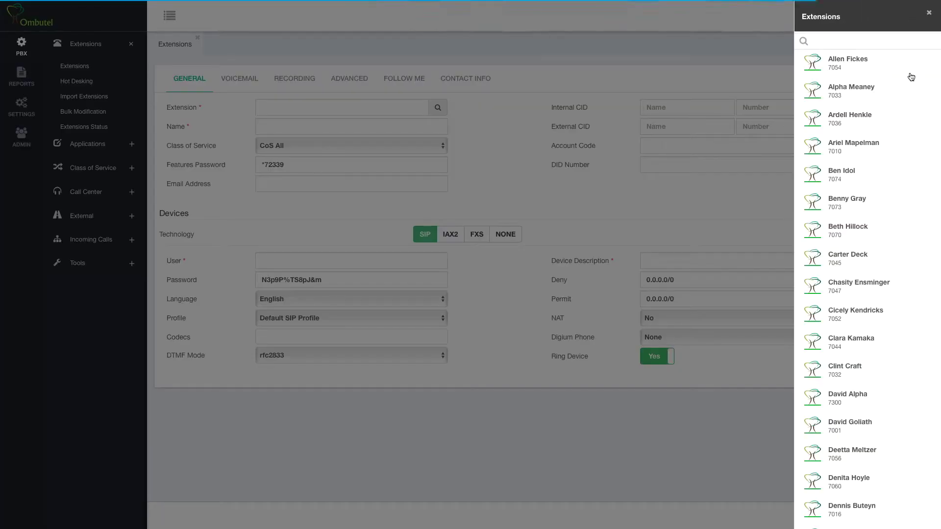
type("7001")
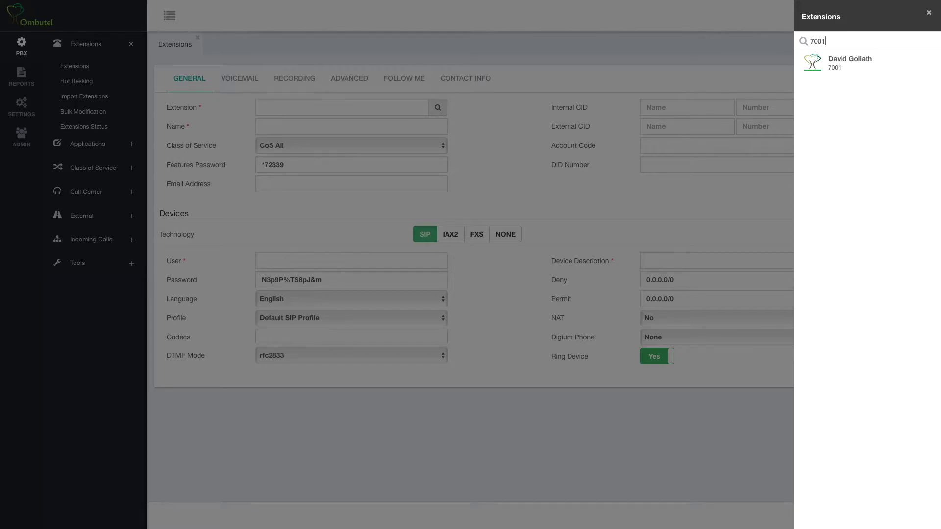
left_click(841, 65)
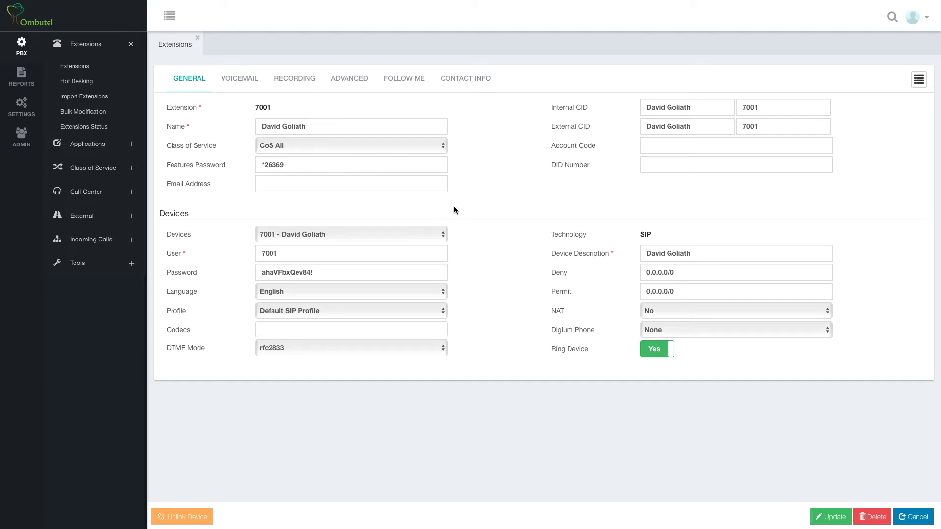
- Fill in the user's e-mail address and the account code for extension 7001
left_click(346, 182)
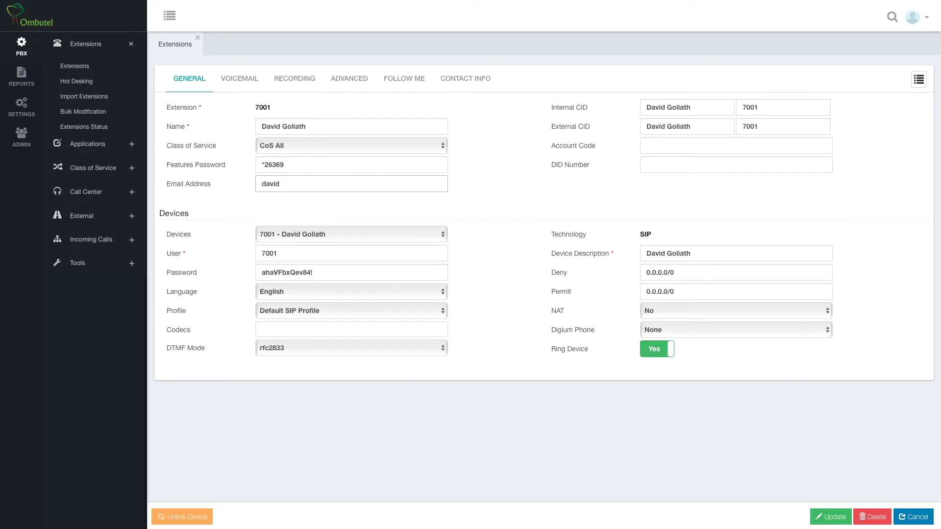
left_click(732, 149)
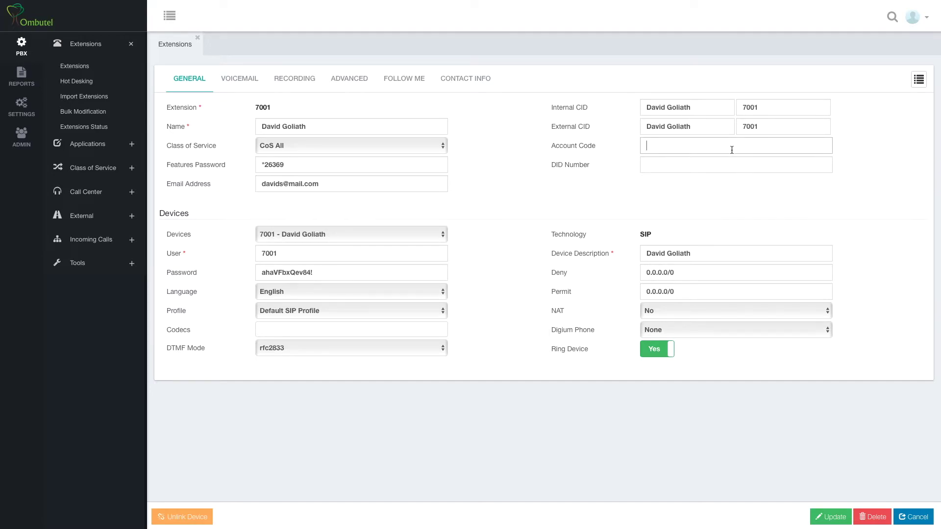
type("4455")
left_click(654, 166)
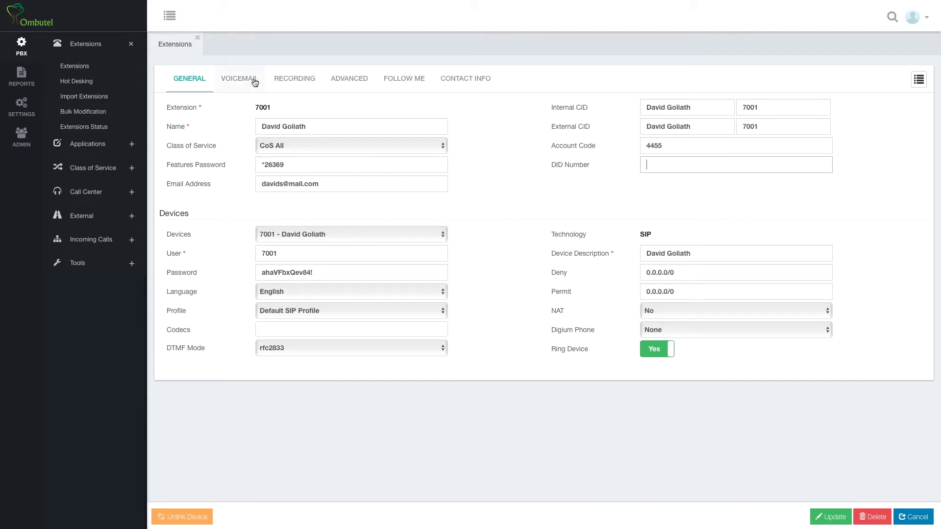
- Move from the Voicemail tab to extension 7001's Recording tab
left_click(238, 78)
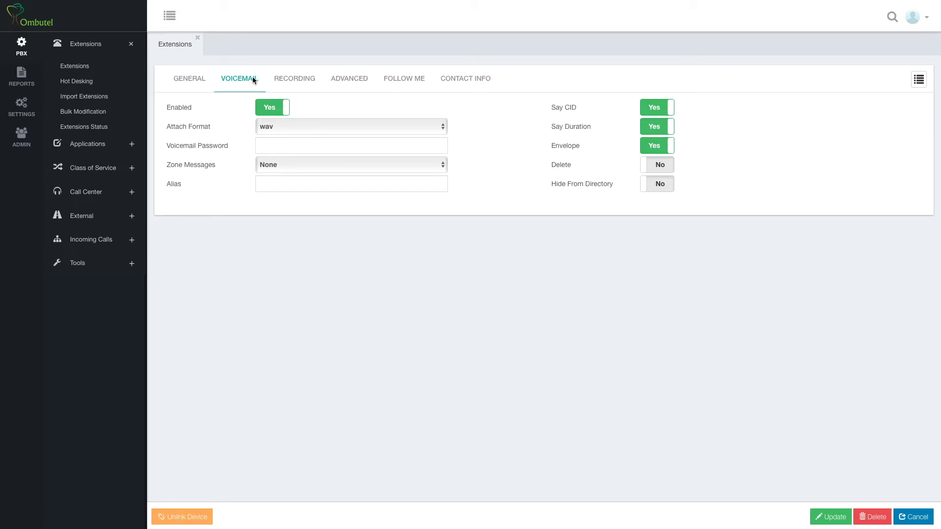
left_click(283, 78)
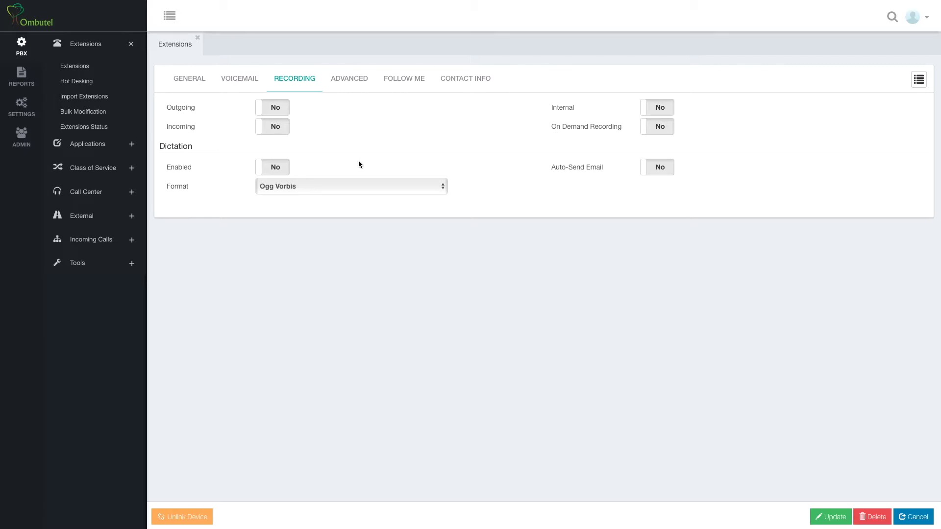
- Set On Demand Recording to Yes and Dictation Format to GSM
left_click(654, 127)
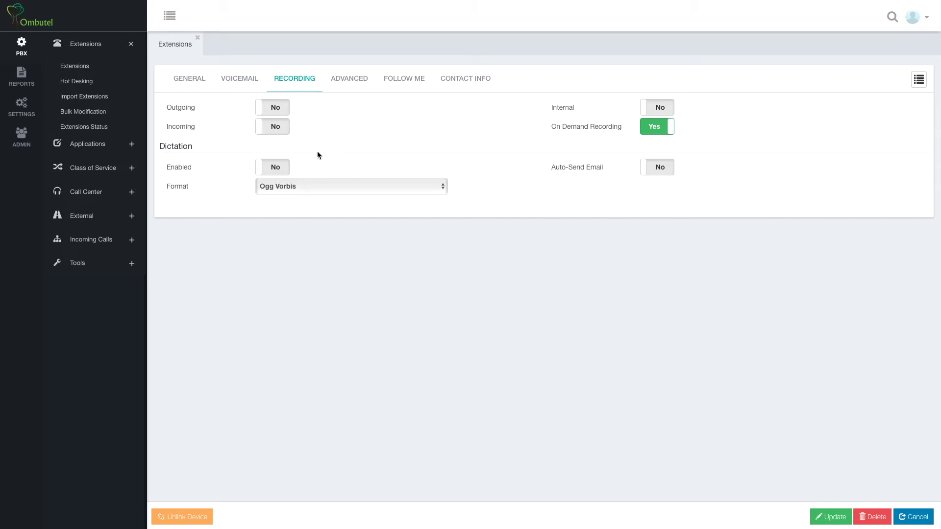
left_click(283, 187)
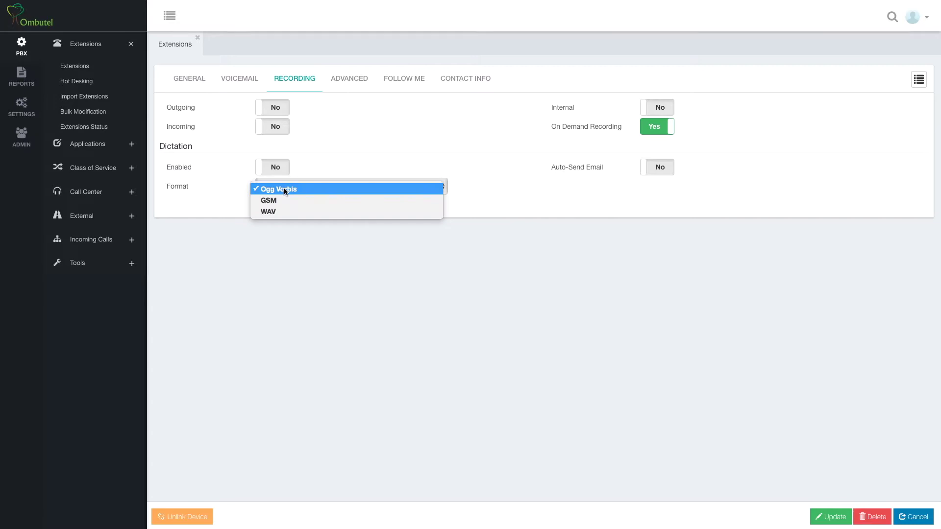
left_click(285, 201)
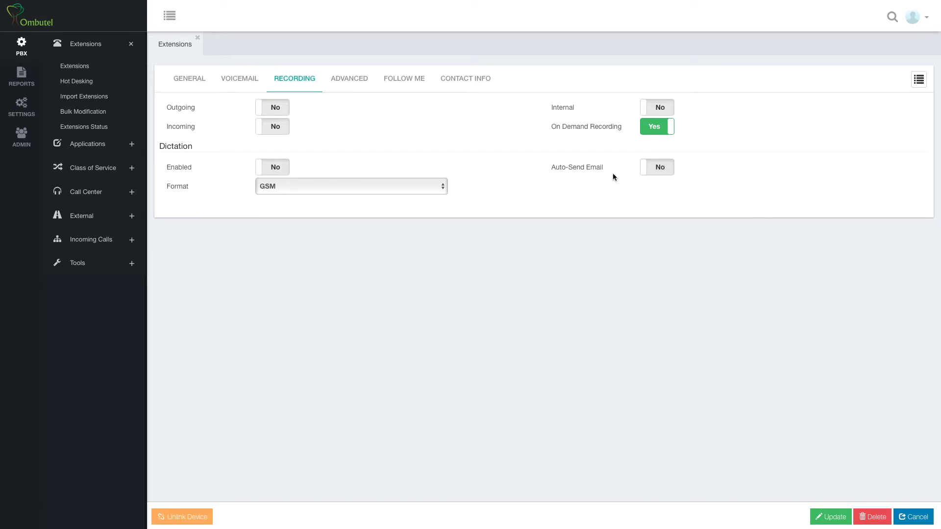
left_click(361, 81)
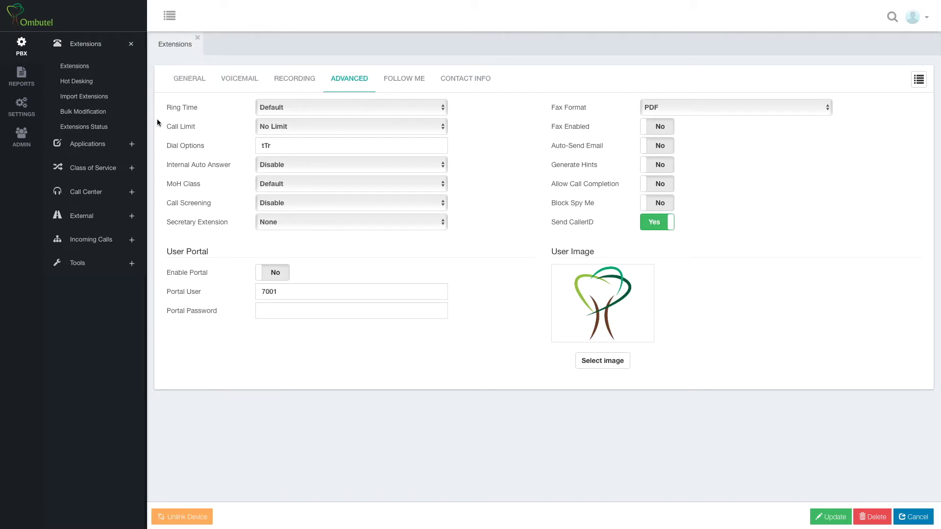
- Read the help popovers for the Advanced settings such as Ring Time and Call Screening
mouse_move(162, 145)
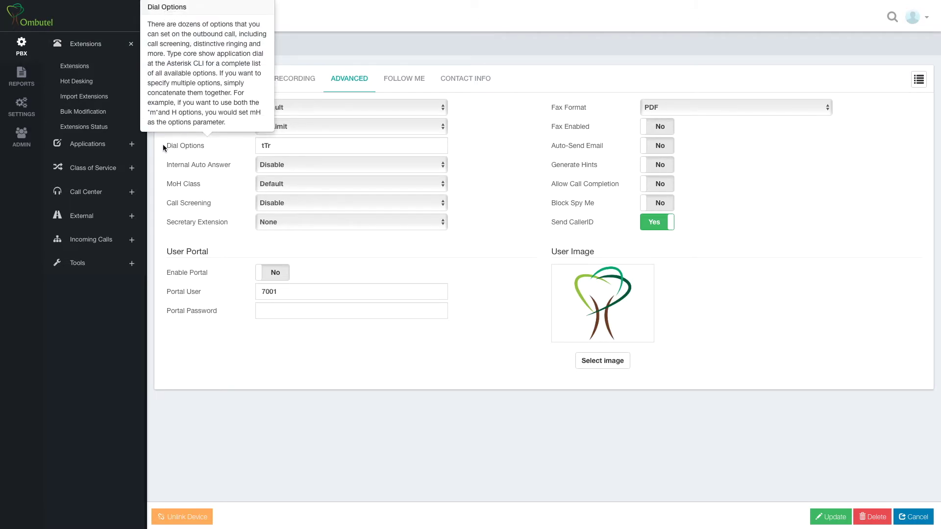
mouse_move(163, 164)
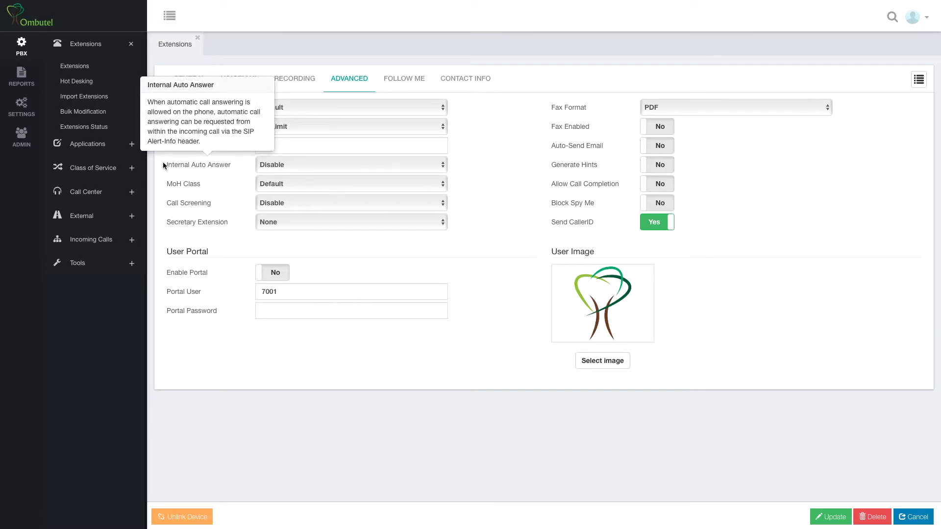
mouse_move(164, 183)
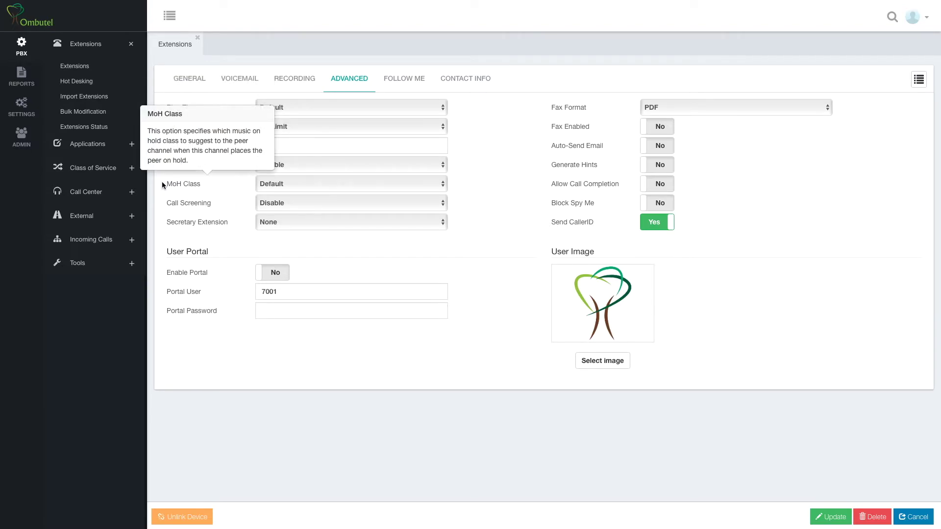
mouse_move(163, 202)
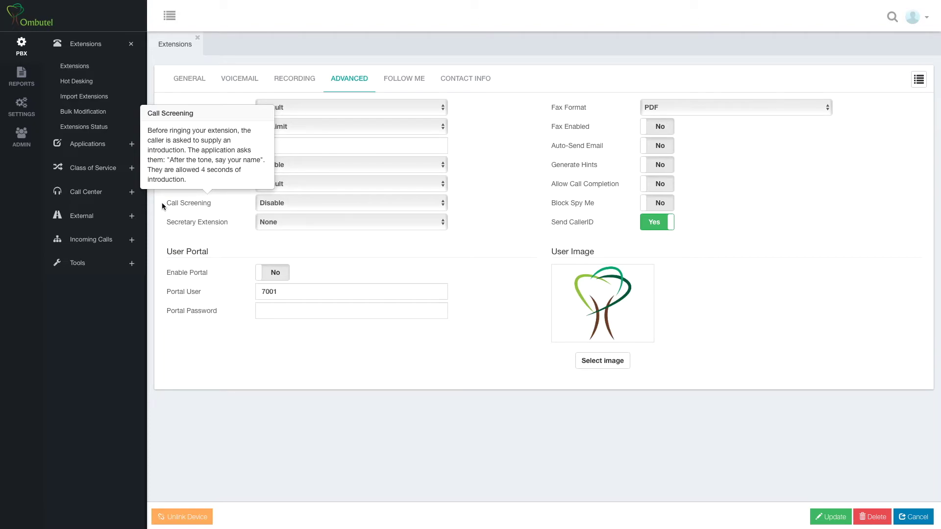
mouse_move(211, 222)
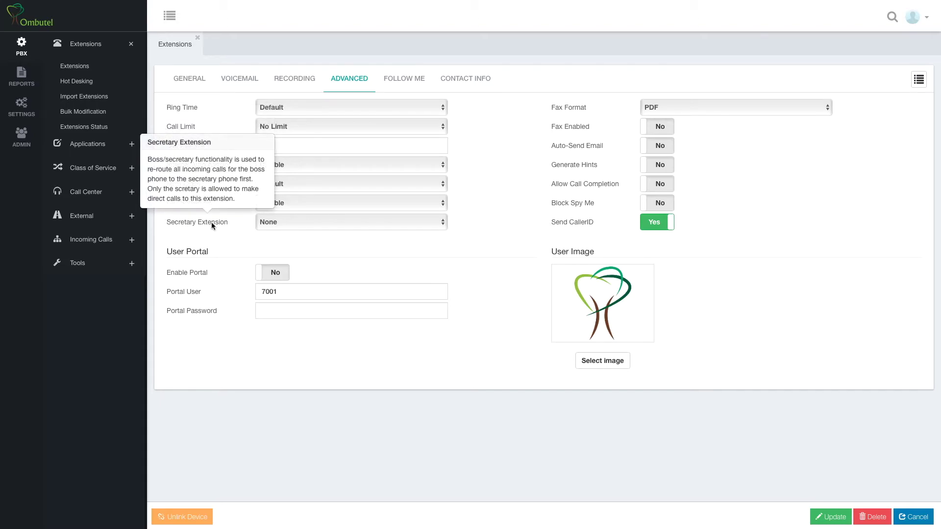
- Choose 7054 in the Secretary Extension dropdown
left_click(326, 224)
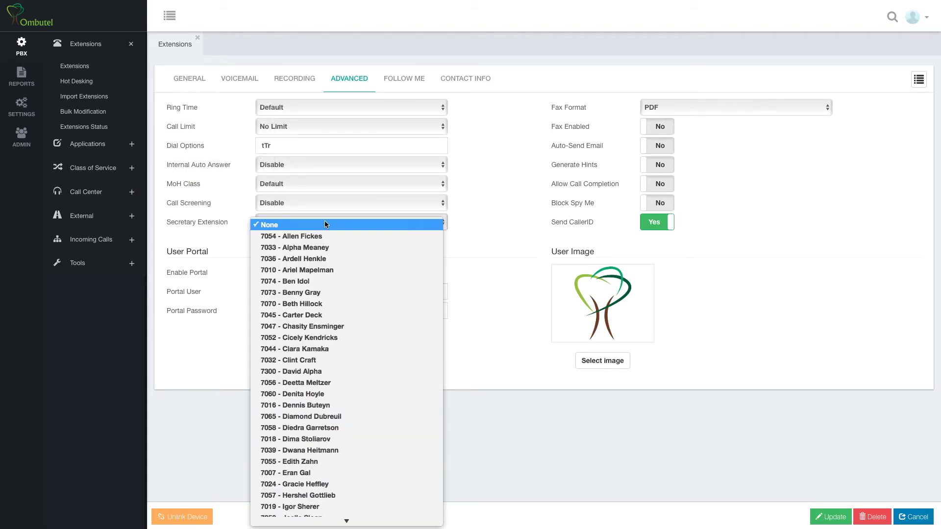
left_click(325, 236)
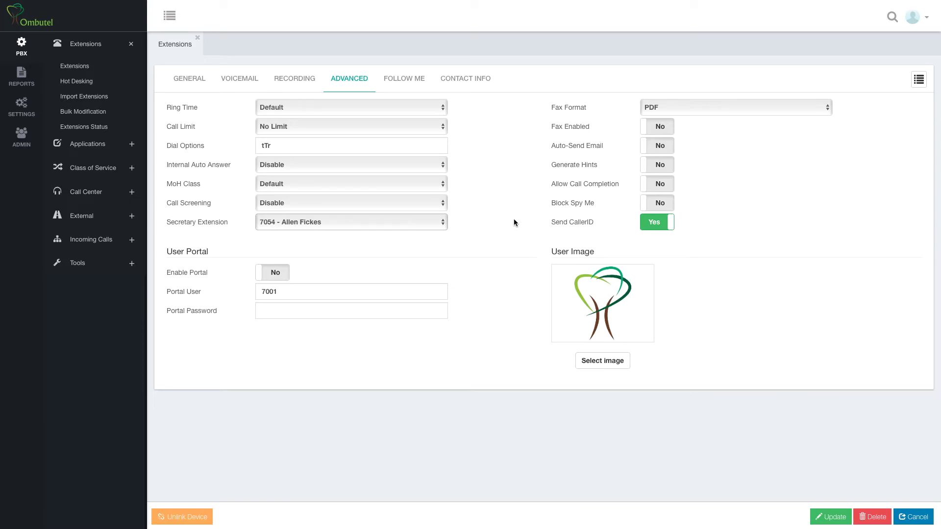
mouse_move(553, 108)
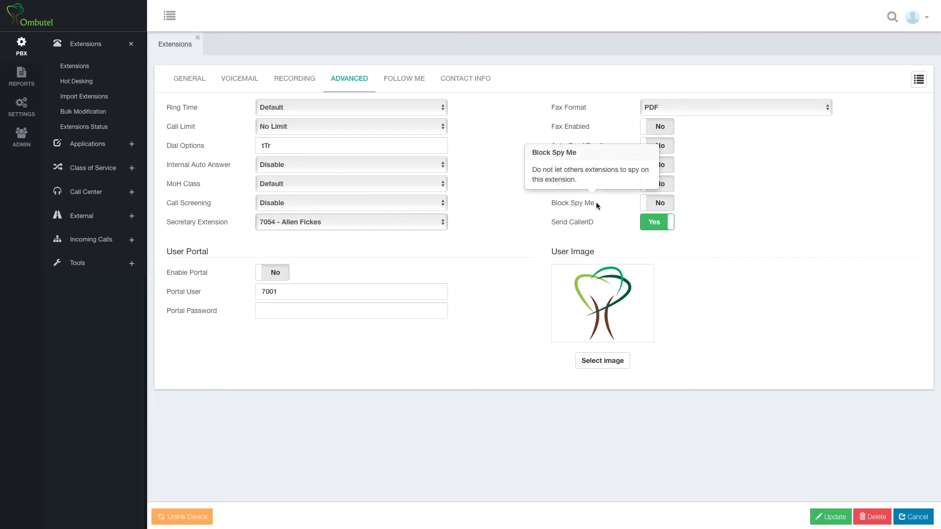
left_click(652, 208)
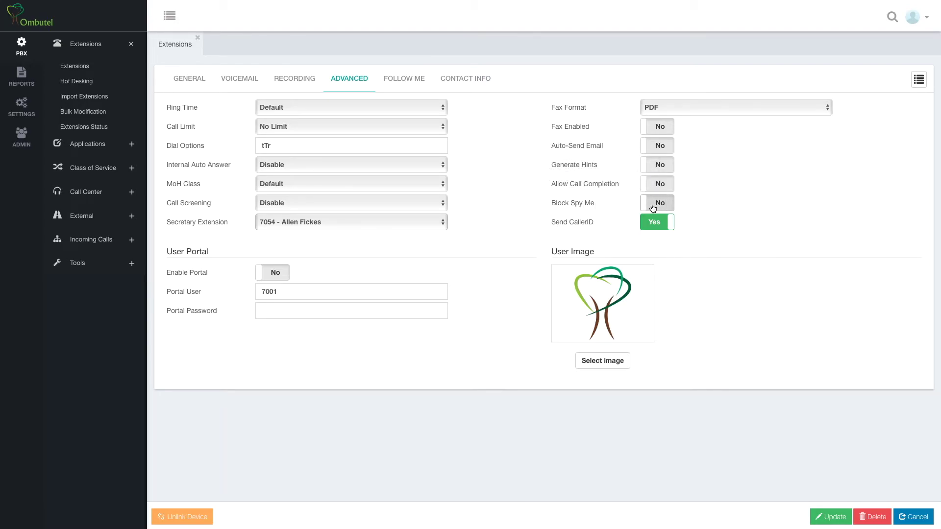
left_click(652, 209)
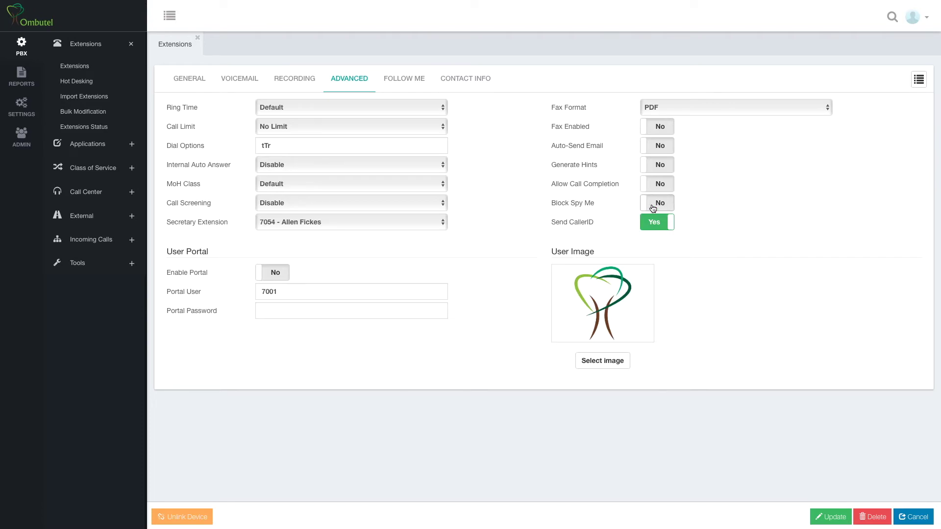
left_click(653, 208)
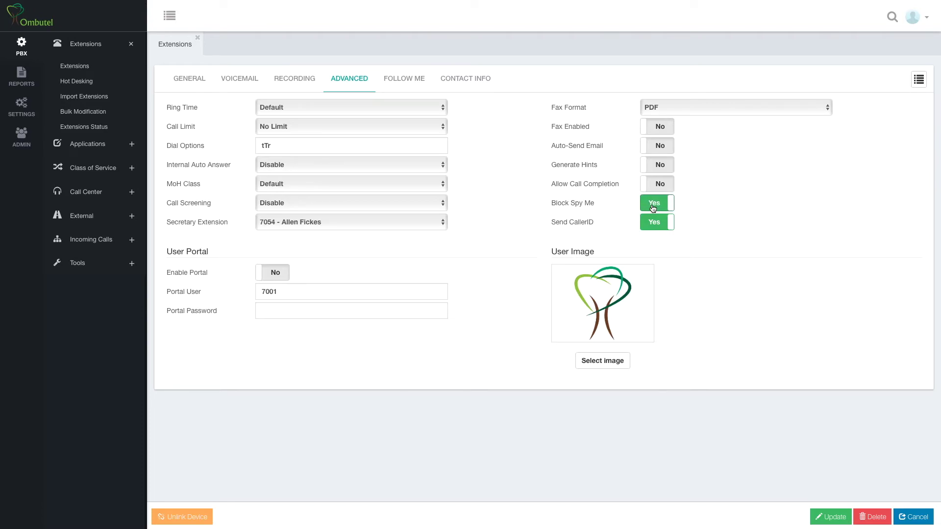
left_click(653, 208)
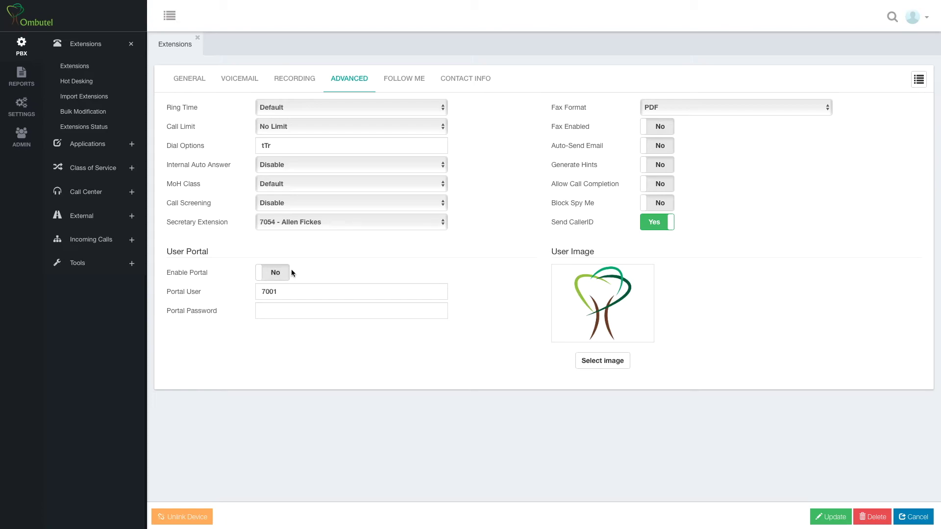
- Set Enable Portal to Yes and enter a portal password for extension 7001
left_click(268, 277)
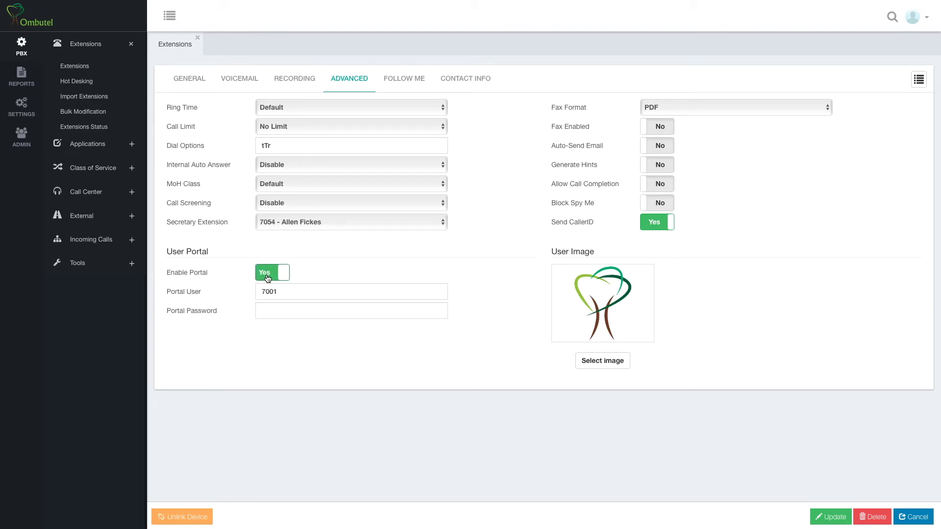
left_click(281, 314)
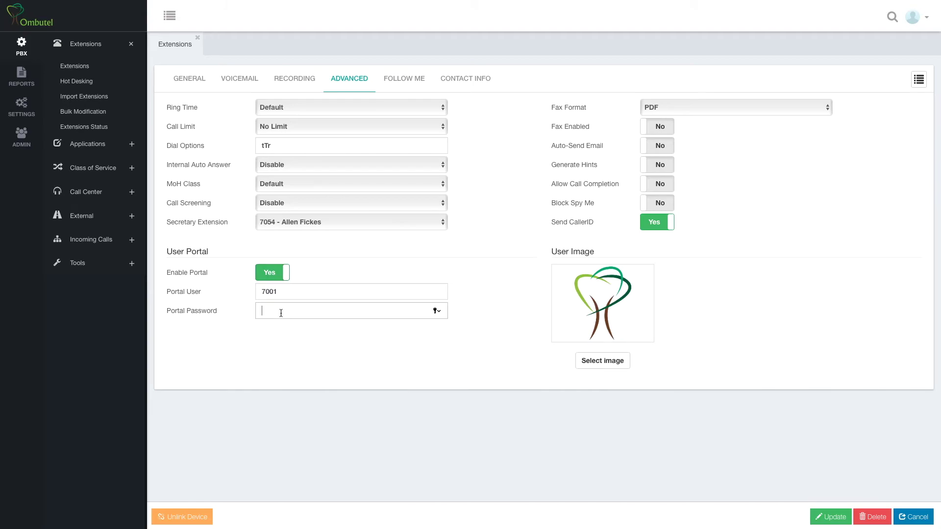
type("******")
left_click(277, 291)
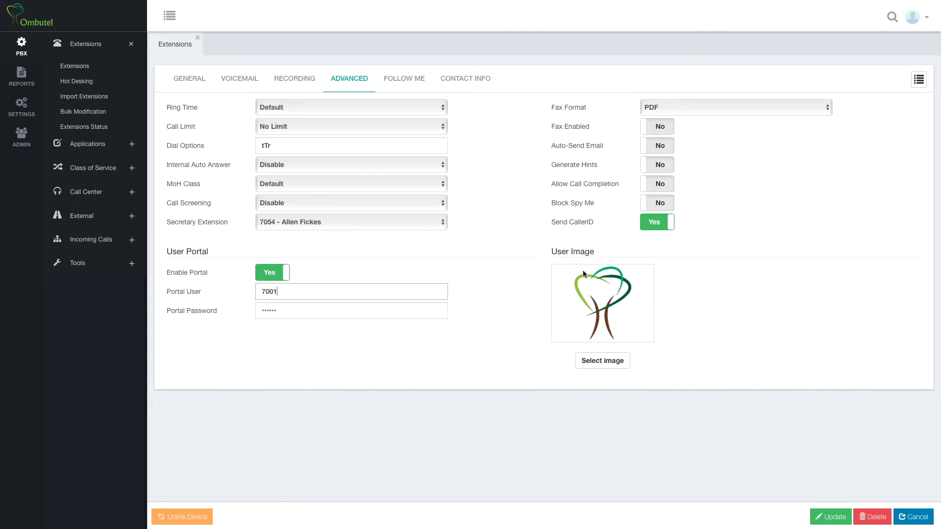
left_click(919, 79)
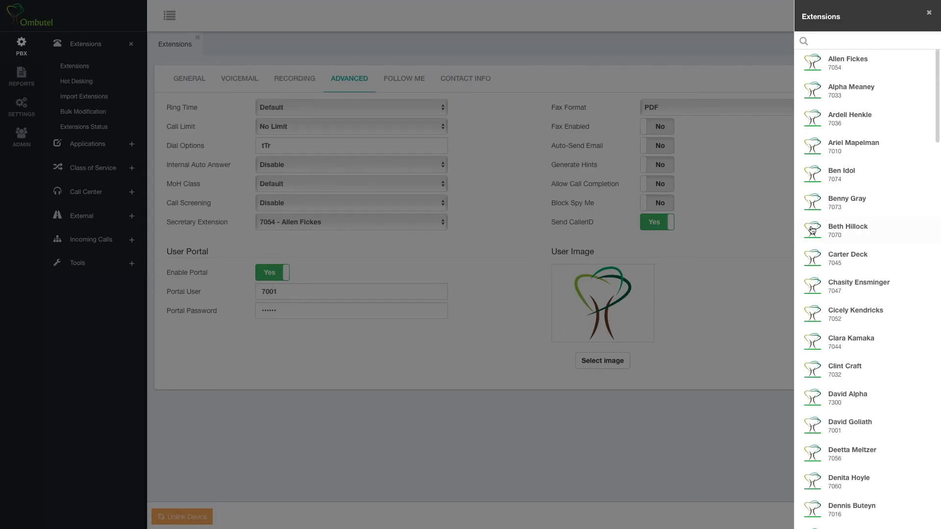
- Set the screenshot photo as extension 7001's user image and show its Follow Me settings
left_click(731, 282)
left_click(626, 360)
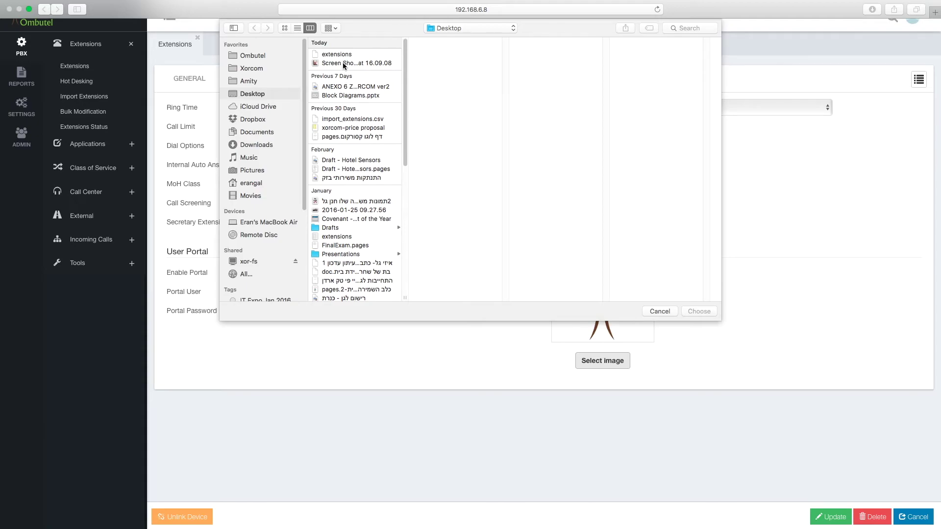
double_click(344, 63)
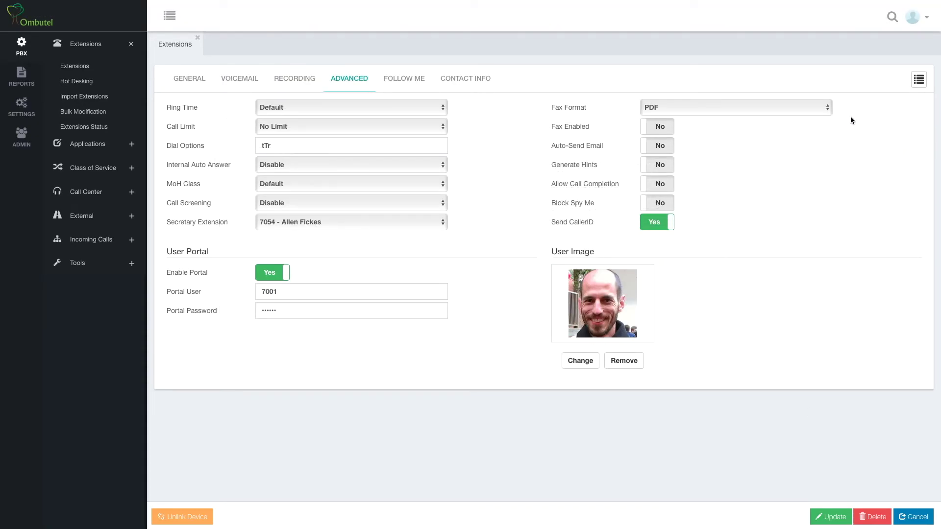
left_click(397, 83)
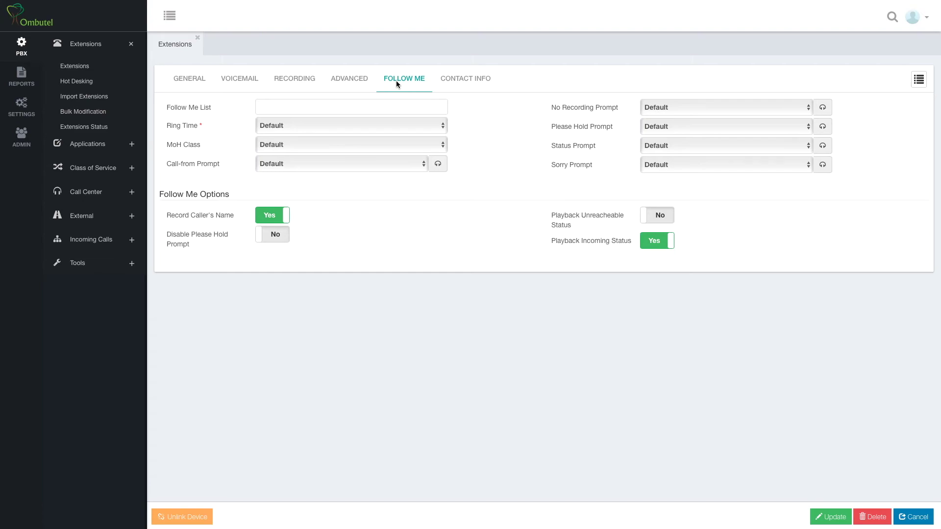
left_click(406, 105)
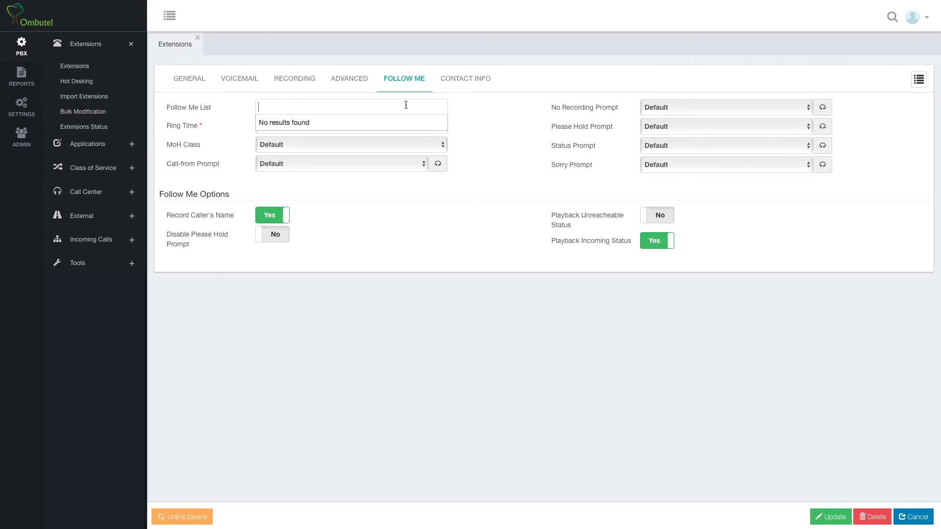
type("700")
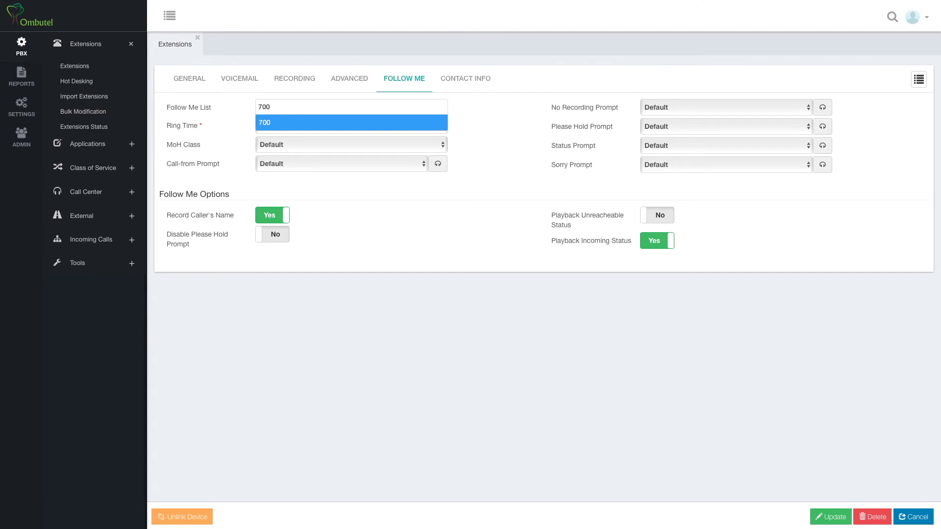
key("BackSpace")
key("BackSpace")
key("BackSpace")
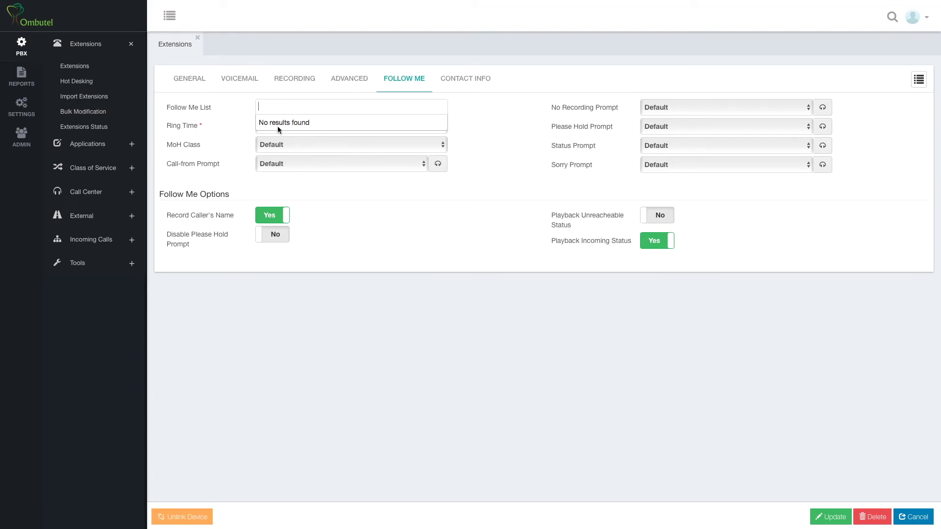
left_click(480, 129)
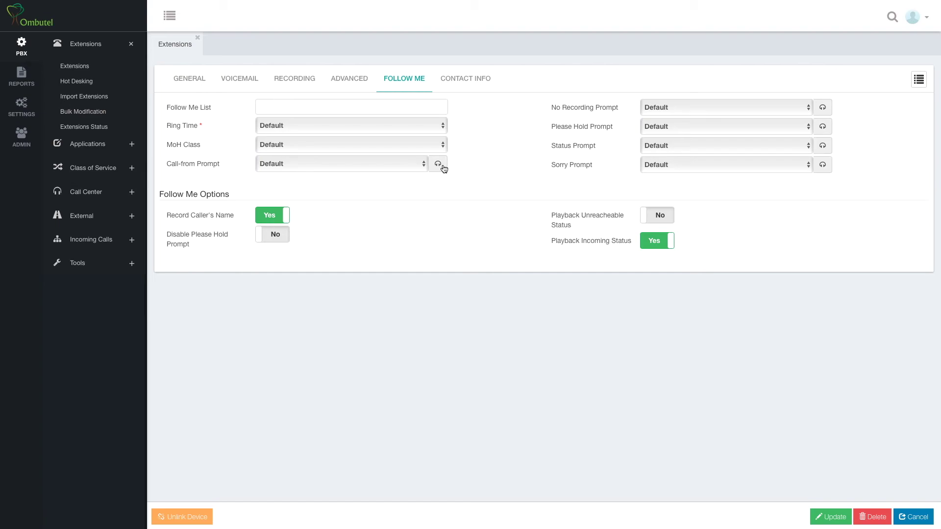
left_click(424, 165)
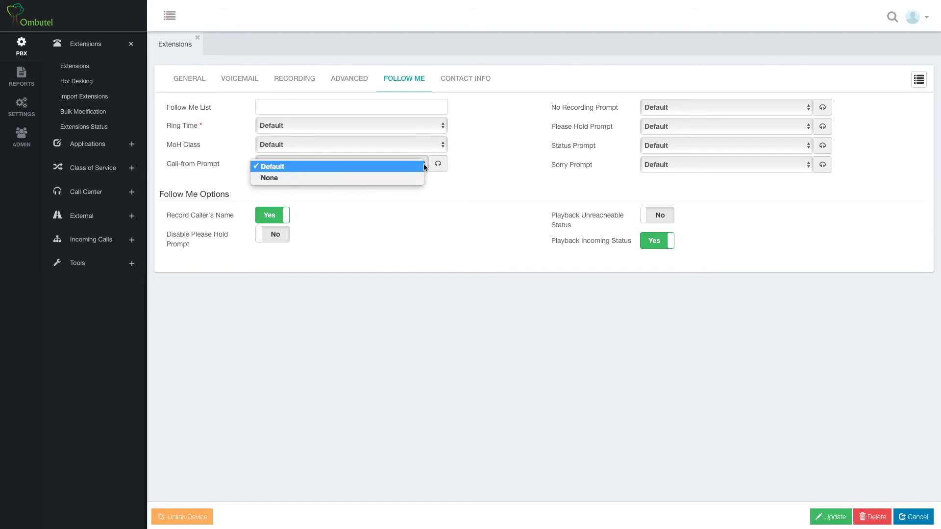
left_click(423, 167)
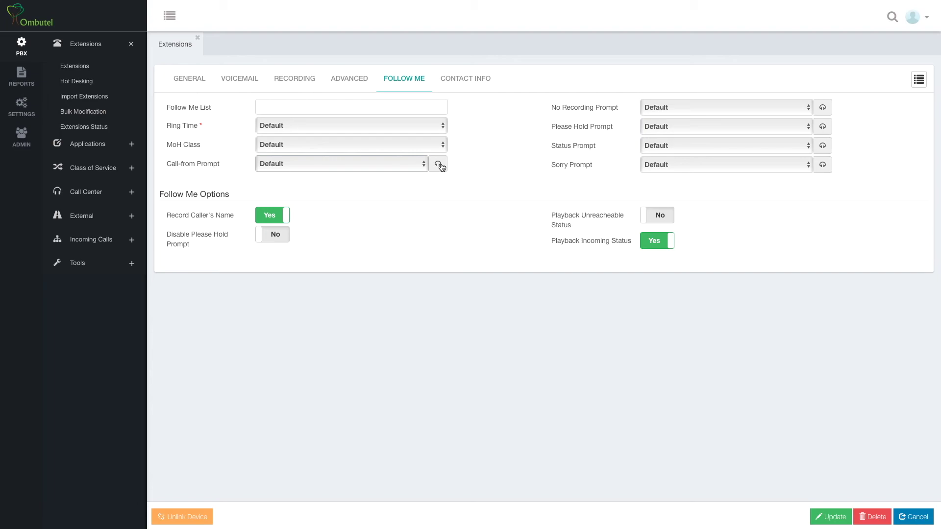
left_click(439, 165)
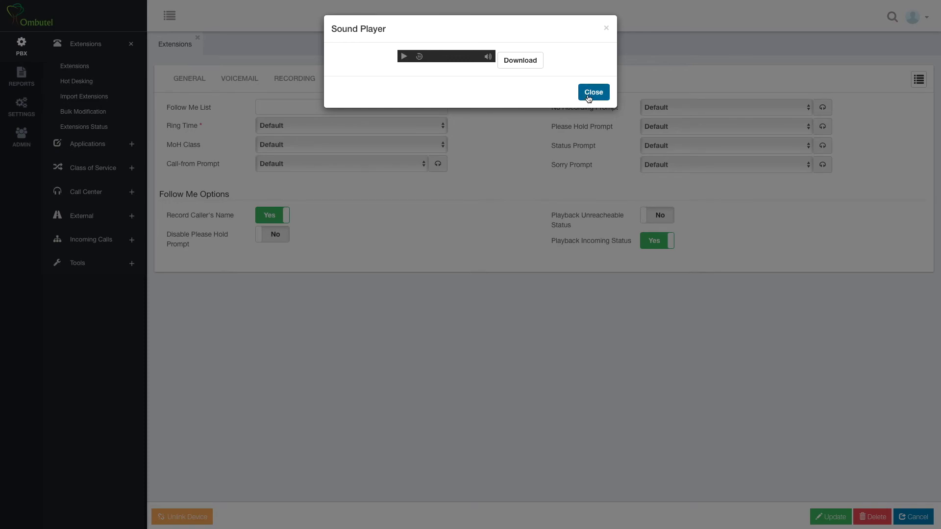
left_click(592, 94)
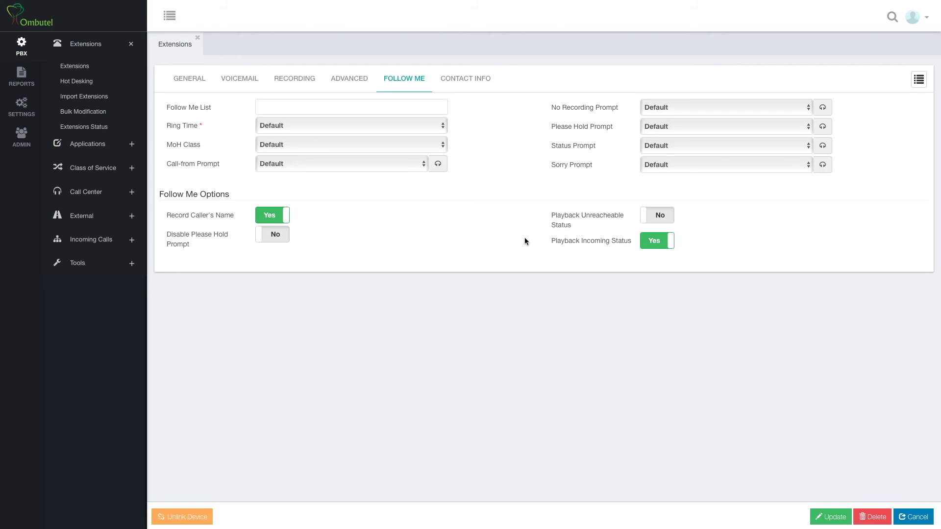
left_click(469, 78)
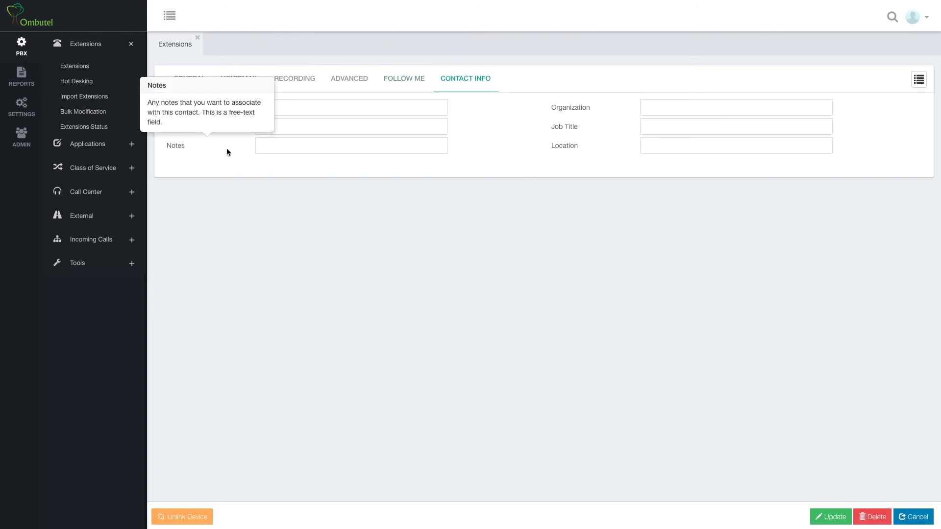
- Go back to extension 7001's General settings from Contact Info
left_click(198, 77)
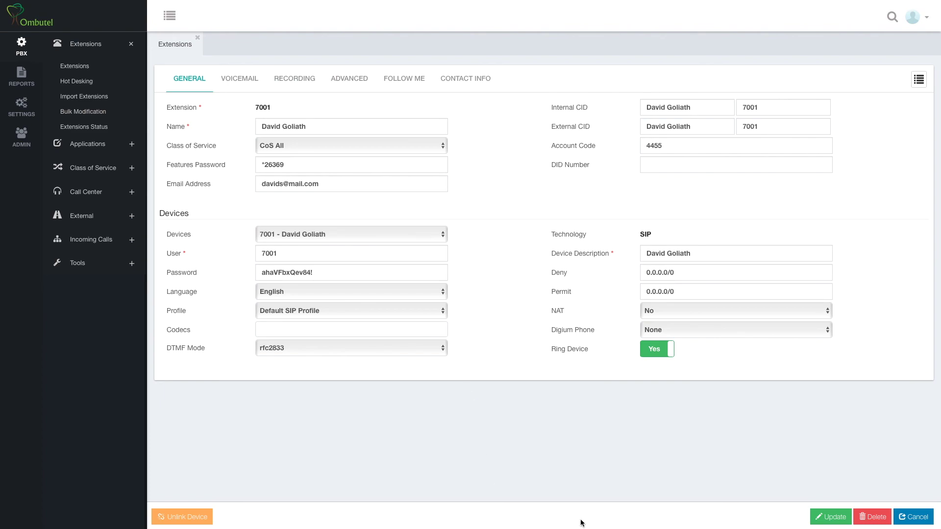
- Save extension 7001's updates, reload the system, and check the new photo in the extensions list
left_click(829, 516)
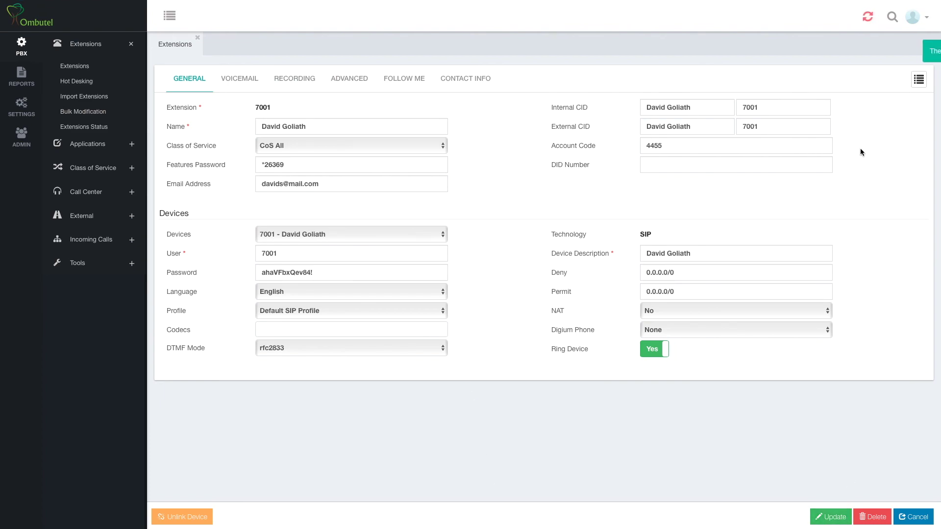
left_click(921, 54)
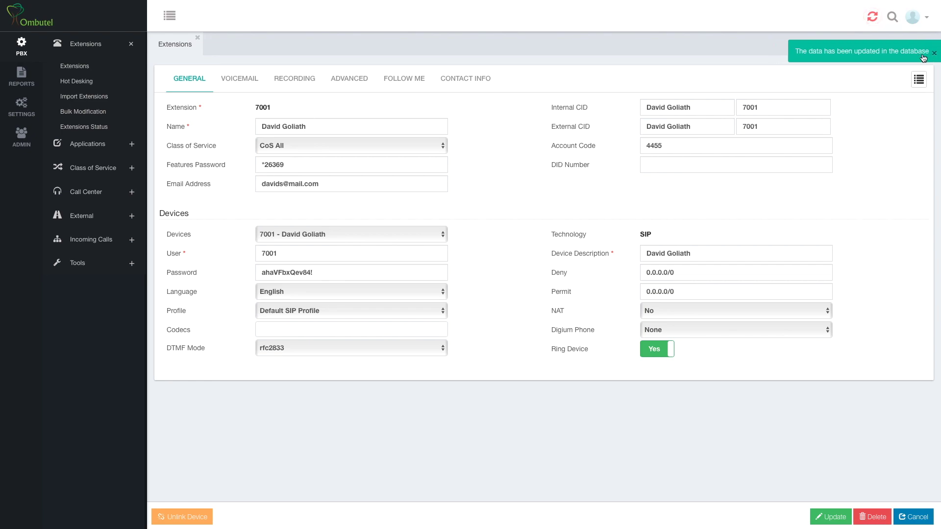
left_click(876, 18)
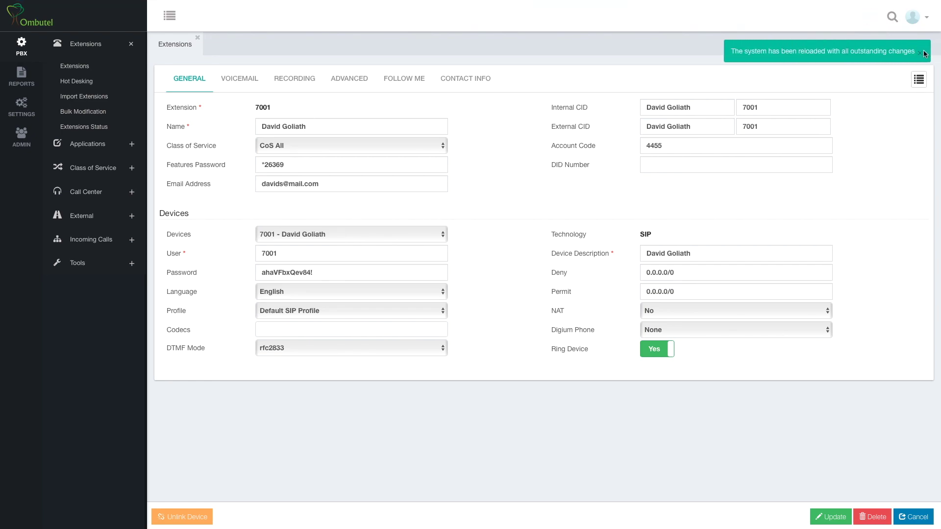
left_click(922, 55)
left_click(918, 79)
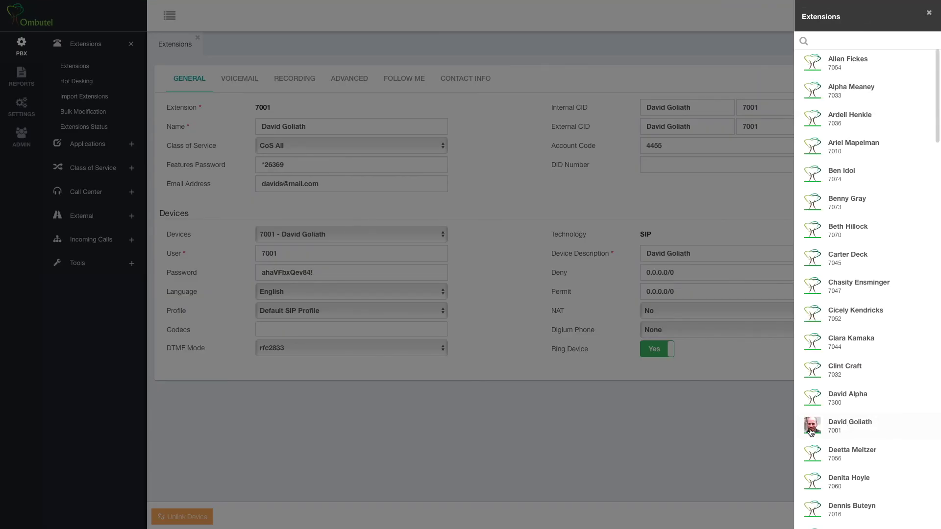
left_click(754, 426)
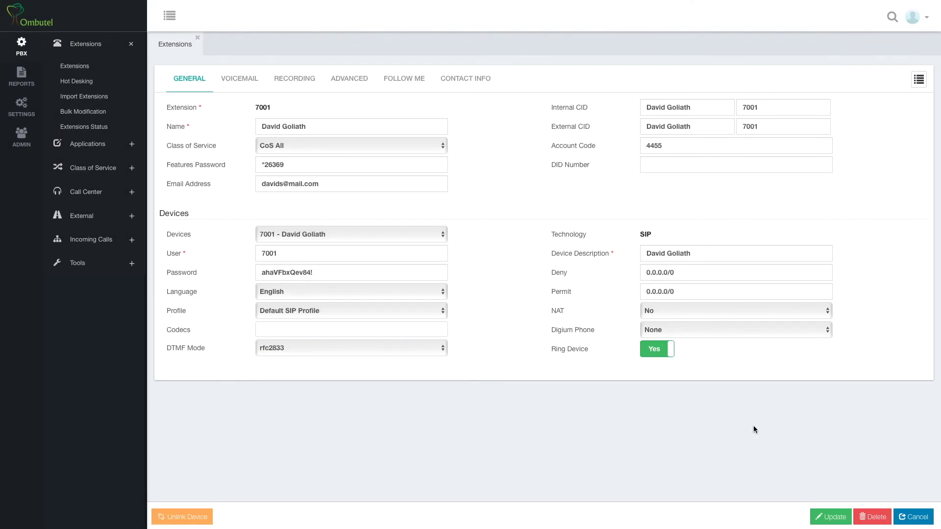